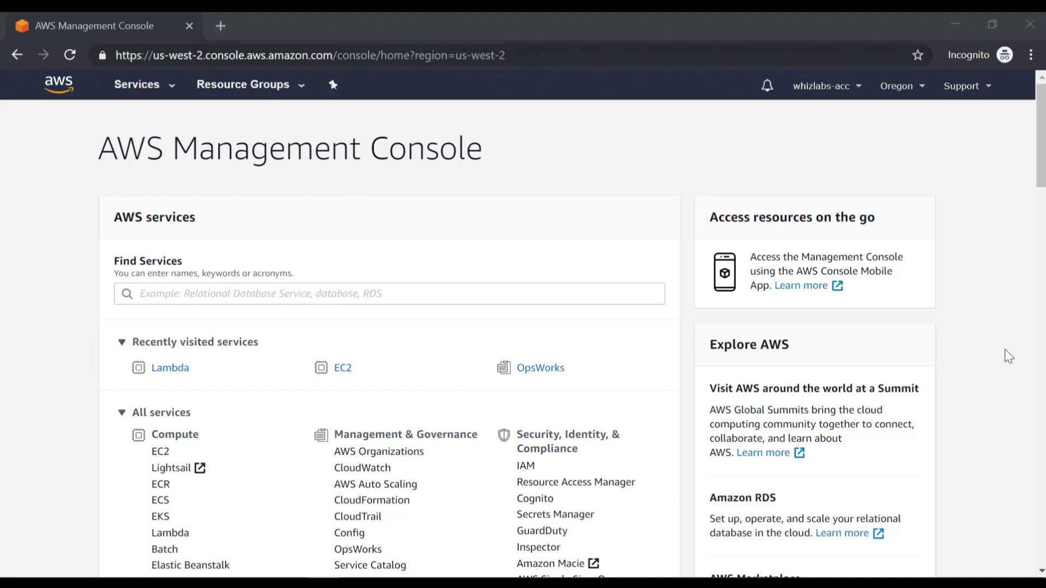
Step: Search the AWS console services for 'Quic' and open QuickSight
click(538, 295)
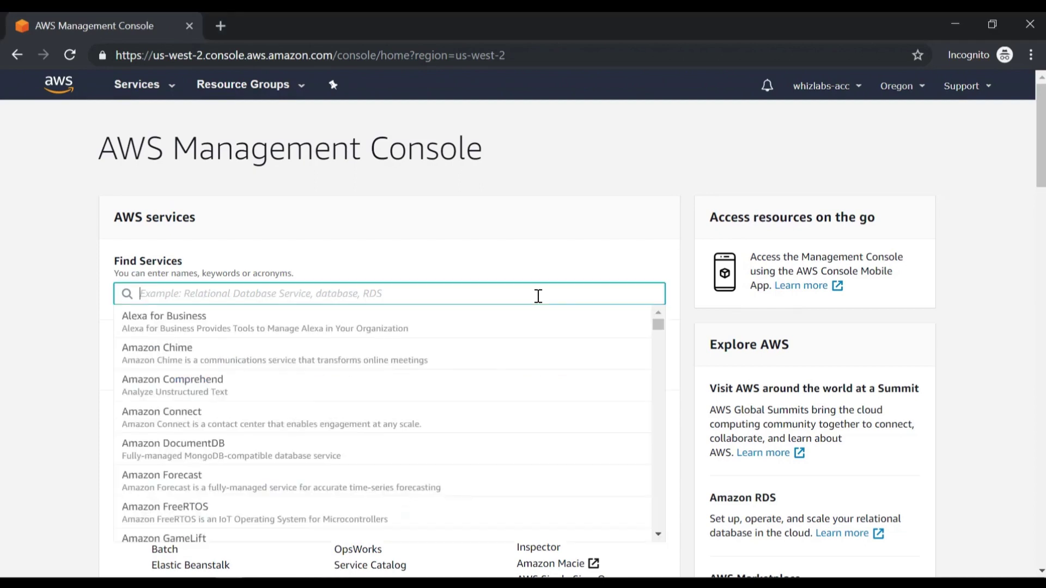
text(Quic)
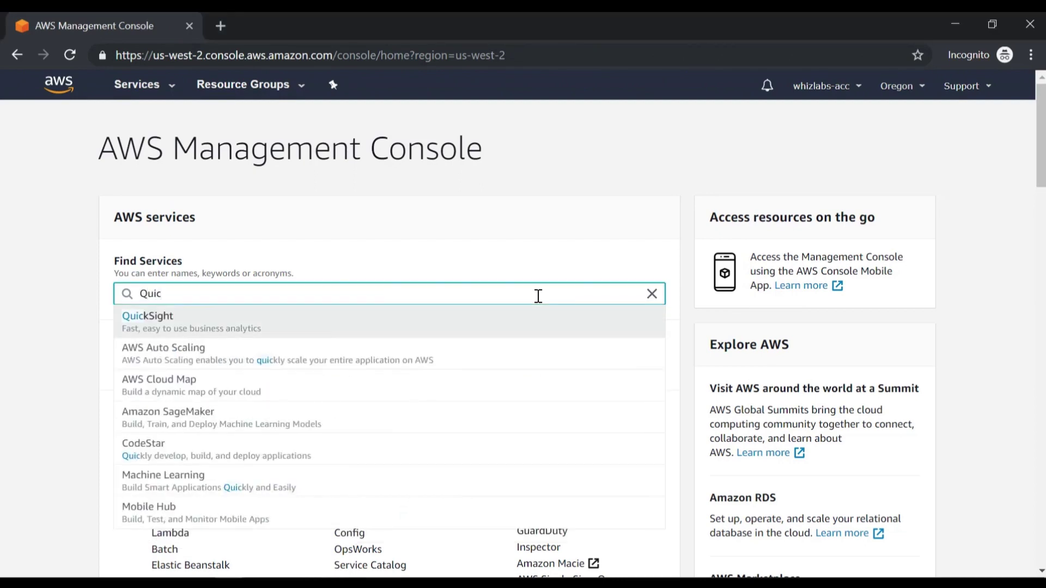
click(502, 330)
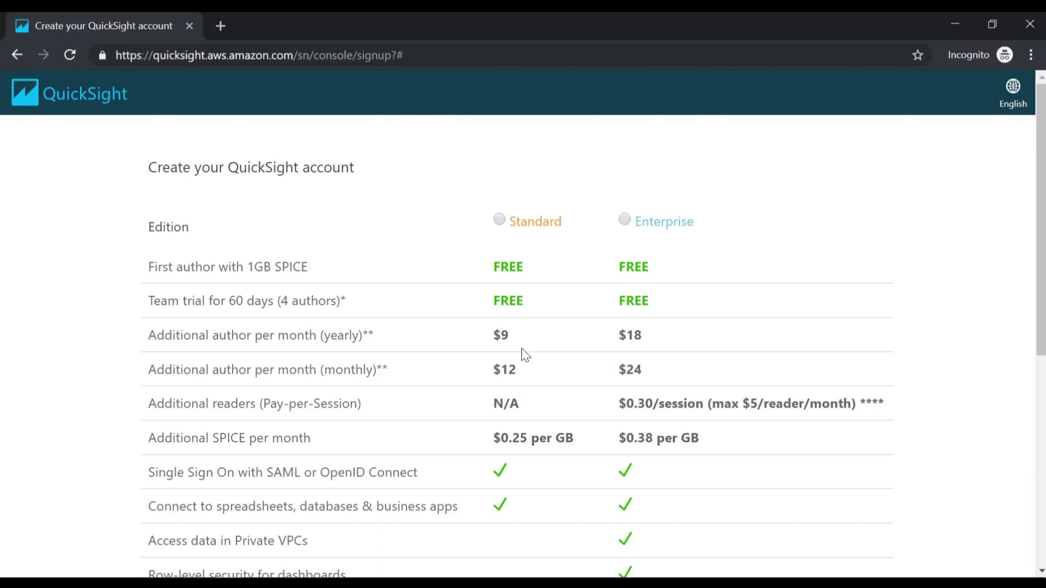
Step: Choose the Standard edition for the new QuickSight account
click(498, 220)
scroll(764, 263, down, 1)
scroll(764, 263, down, 4)
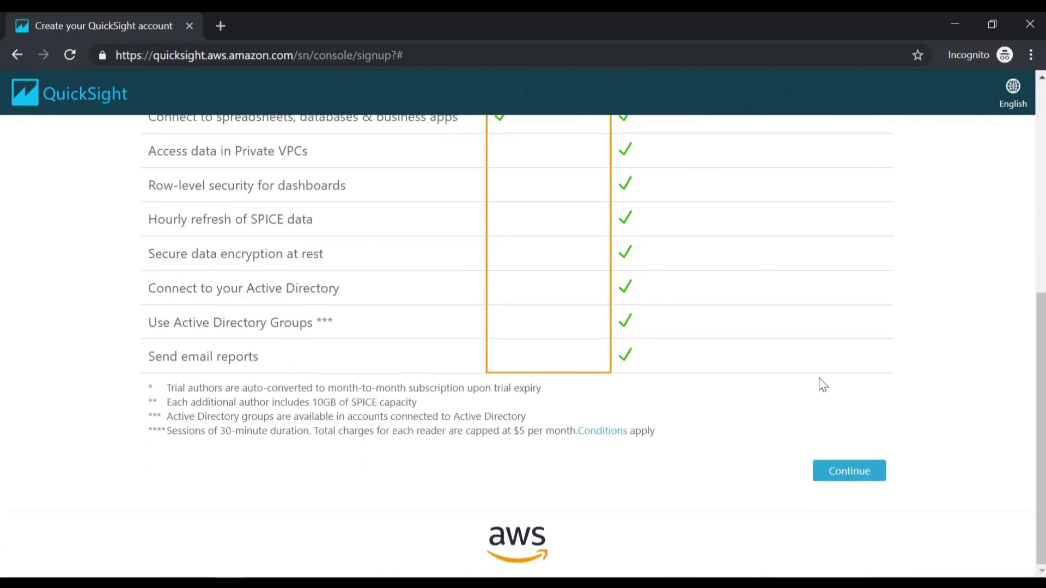
click(844, 474)
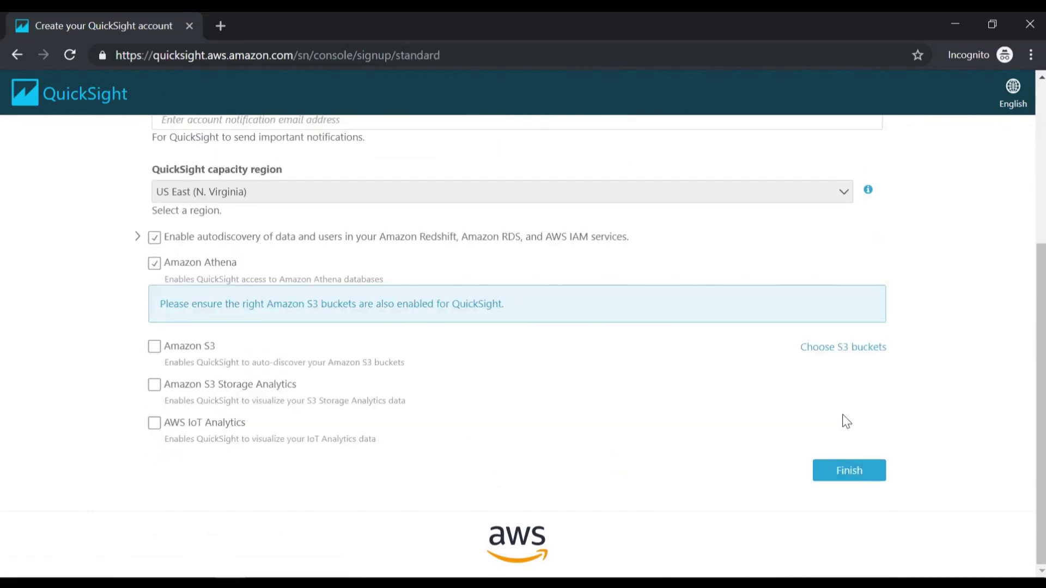
Step: Name the account 'whizlabacc', fill in the notification e-mail, and finish sign-up
scroll(831, 414, up, 3)
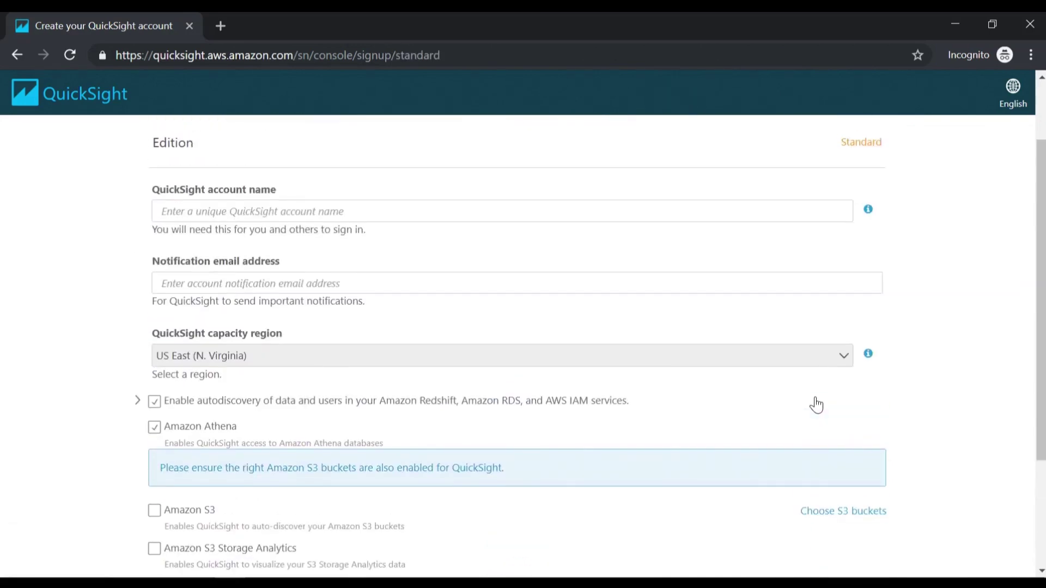
click(569, 215)
text(whizl)
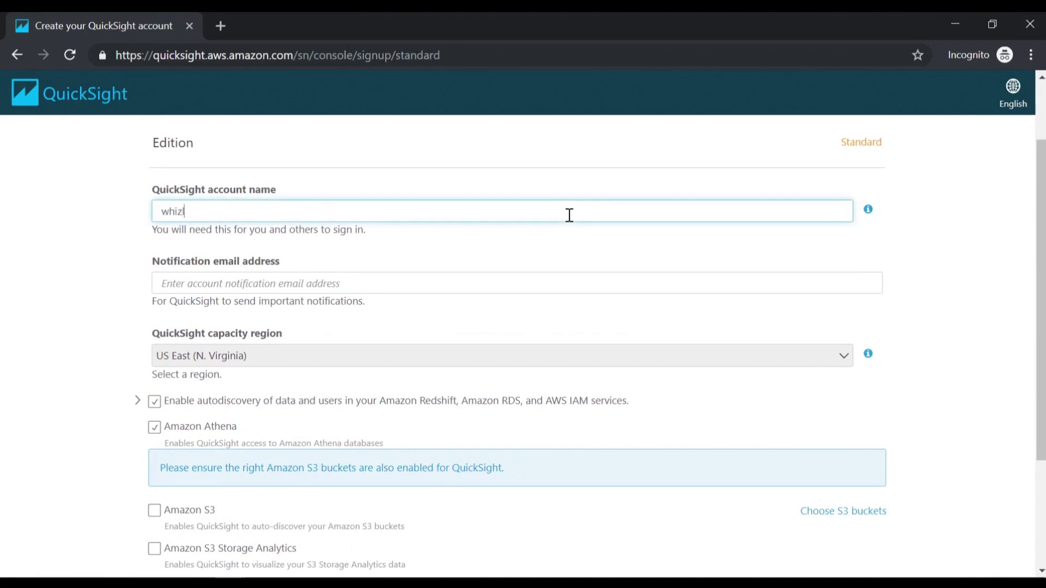
text(abacc)
click(471, 293)
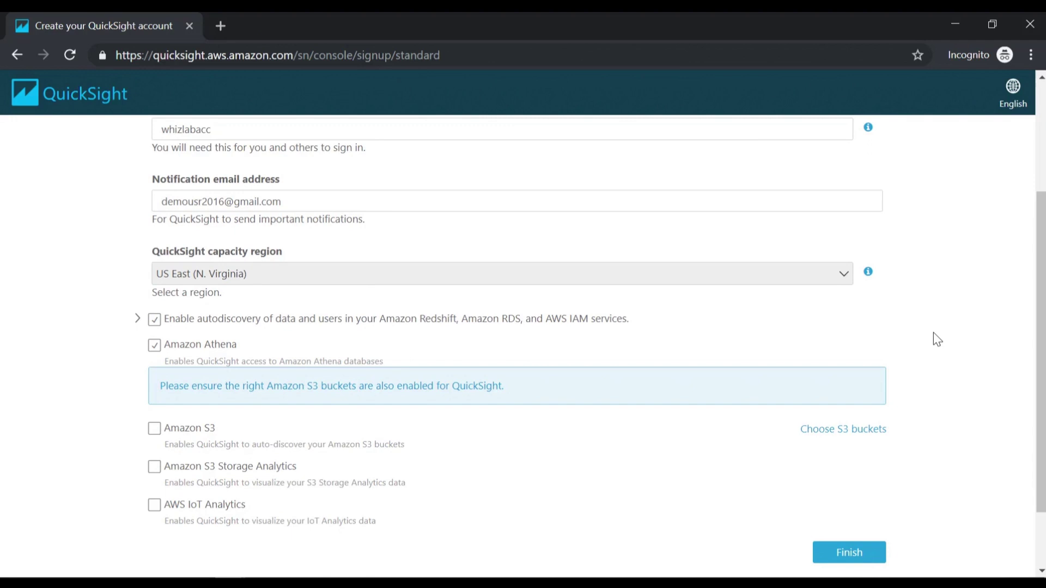
scroll(930, 362, down, 2)
click(854, 473)
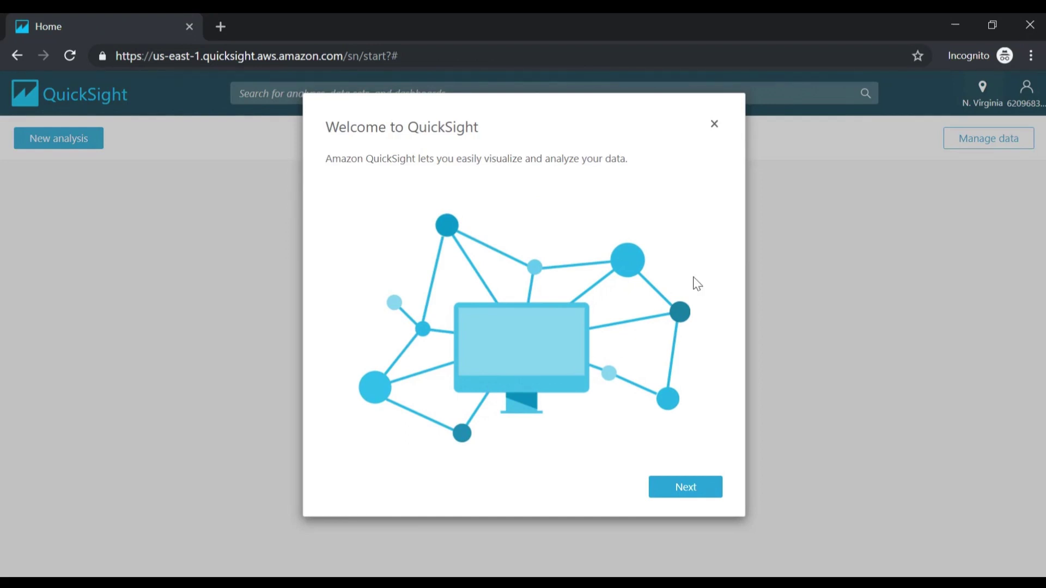
Step: Dismiss the welcome screen and upload Course.csv as a new data set for preparation
click(714, 123)
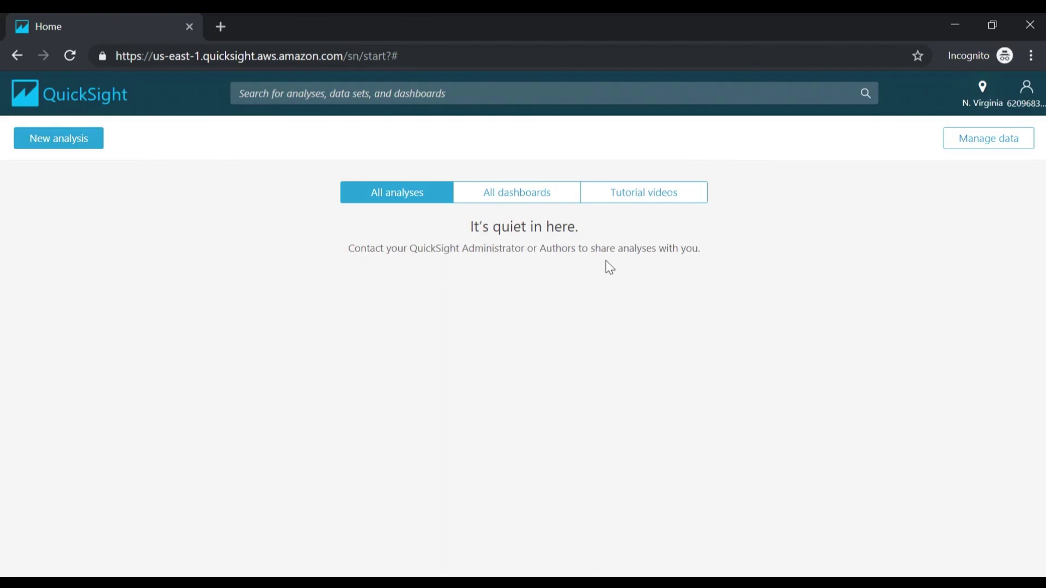
click(961, 151)
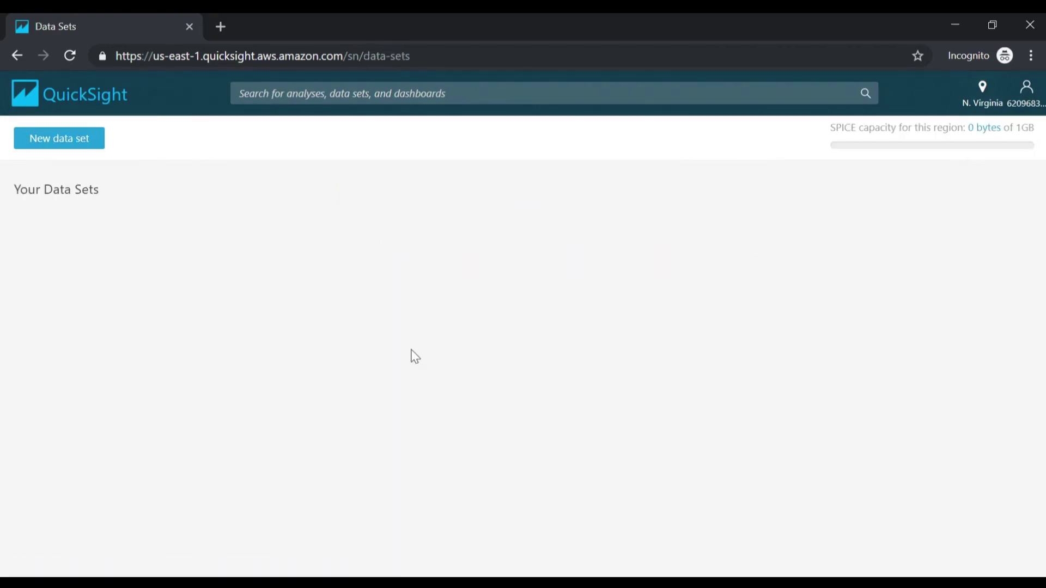
click(71, 140)
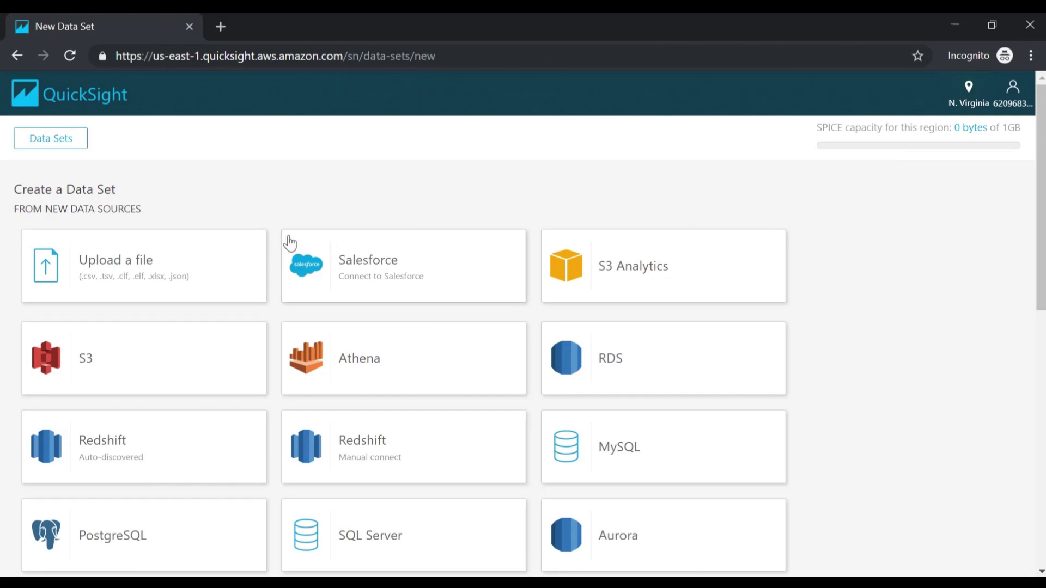
click(136, 272)
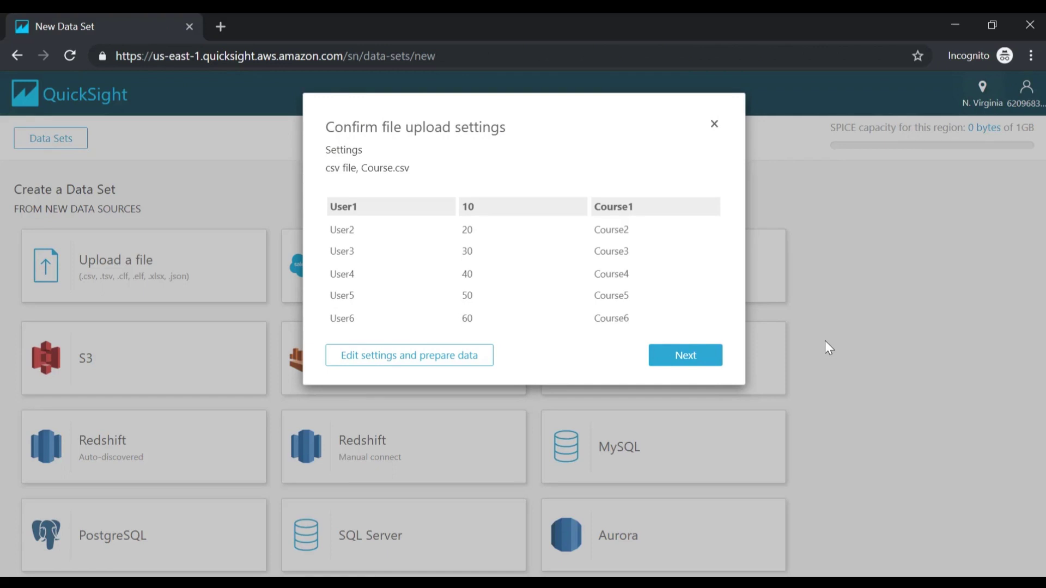
click(458, 361)
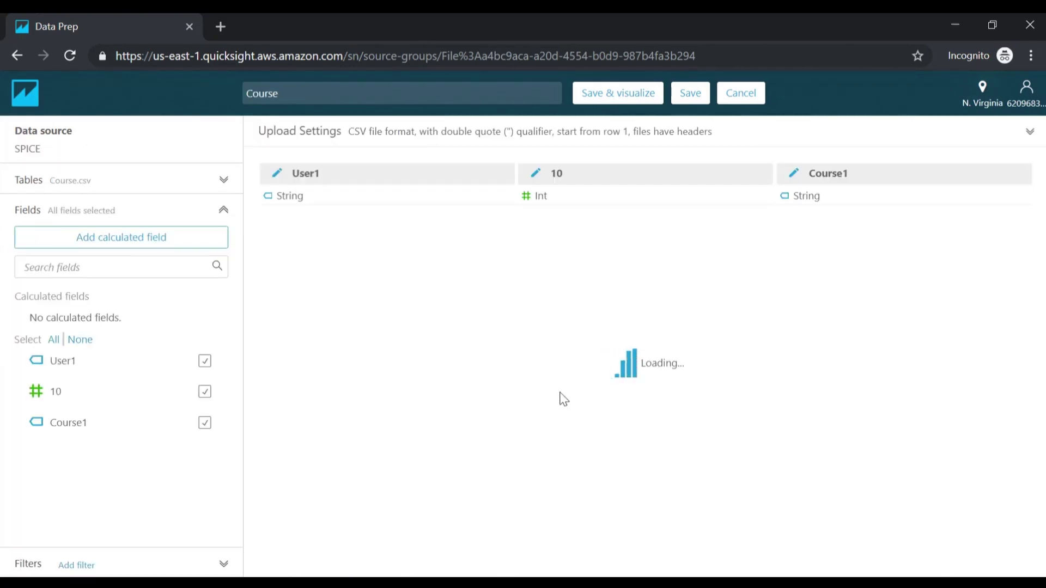
Step: Rename columns User1, 10 and Course1 to UserName, Progess and CourseName
click(278, 174)
double_click(378, 166)
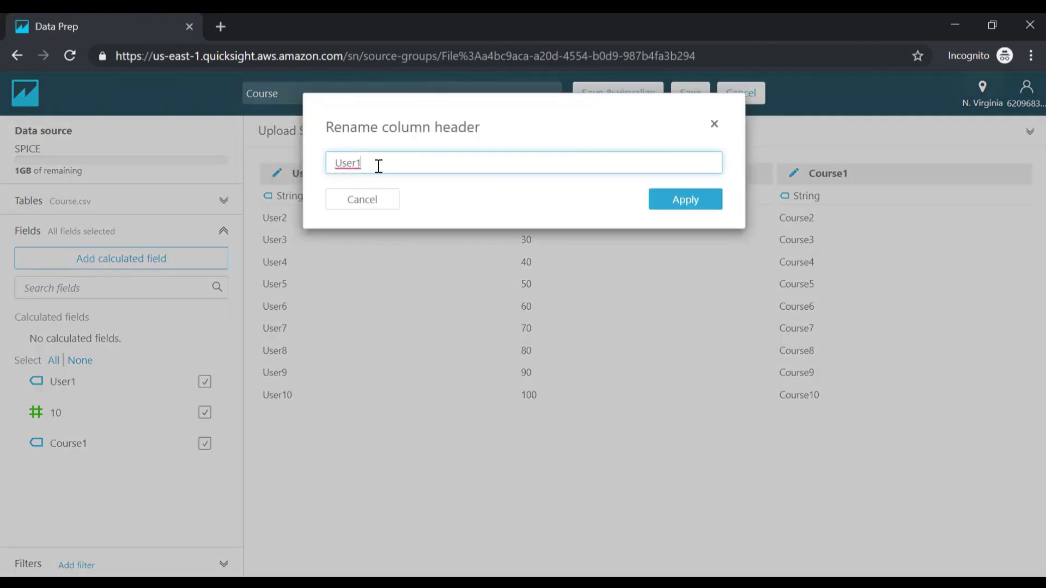
text(UserName)
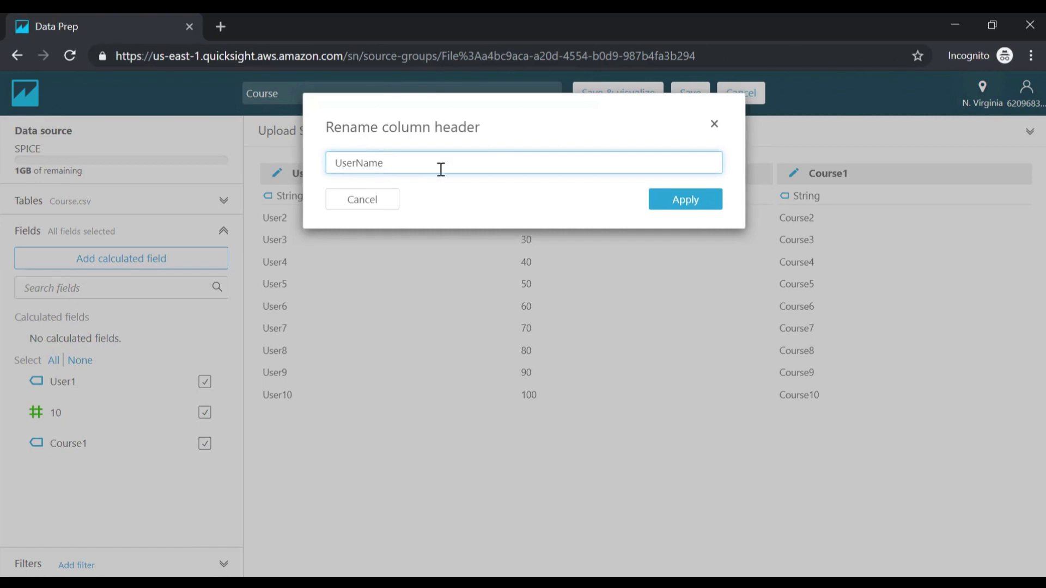
click(685, 199)
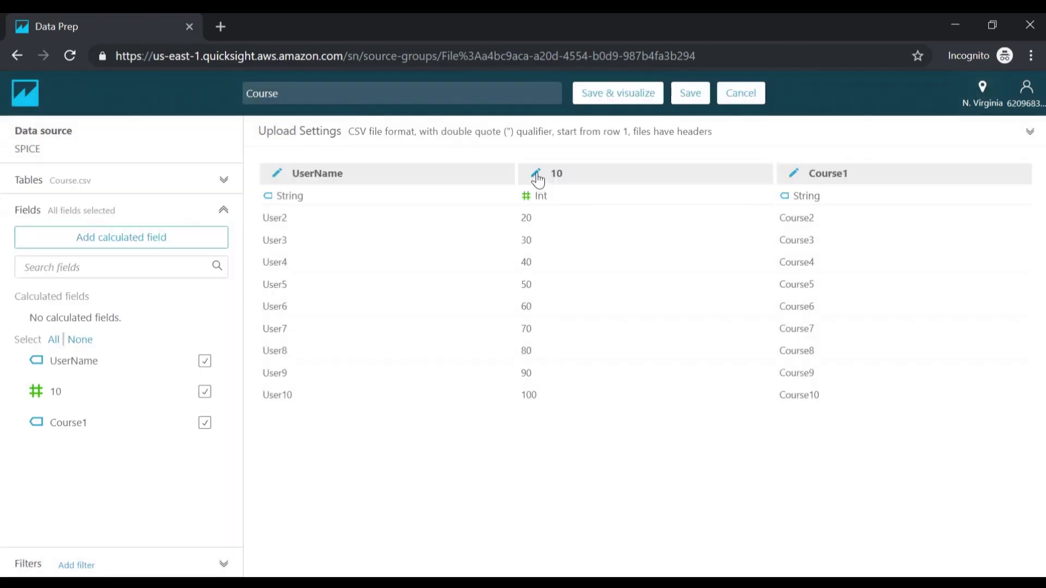
click(537, 175)
drag(525, 164, 327, 182)
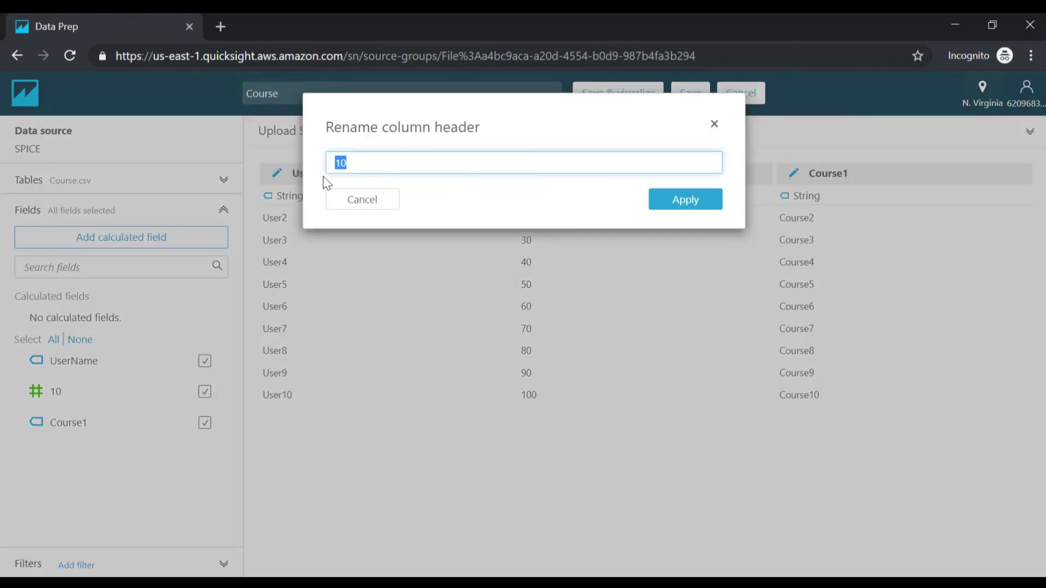
text(Progess)
key(Return)
click(794, 177)
double_click(567, 162)
text(CourseName)
key(Return)
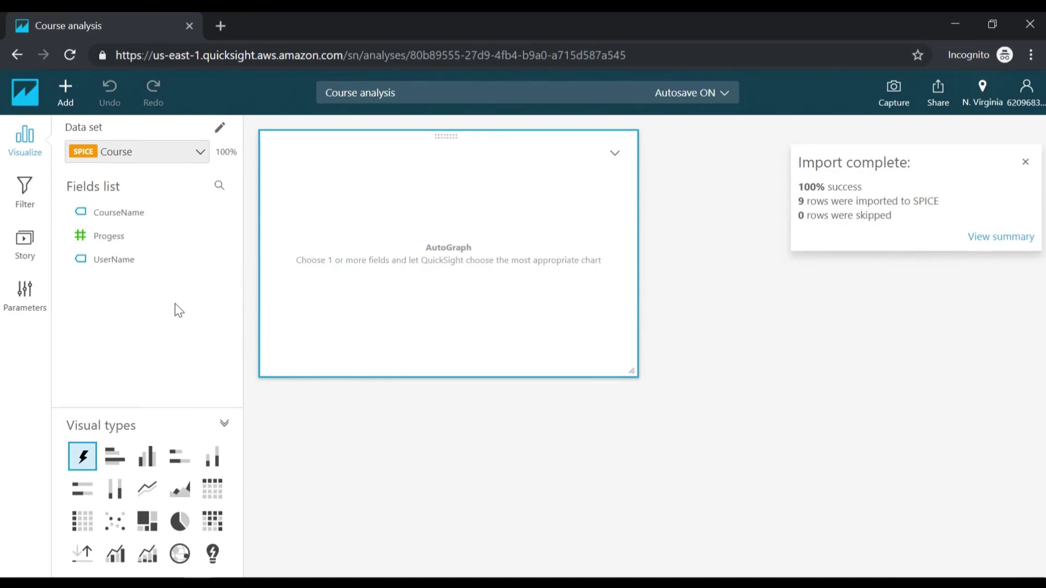
Step: Chart Sum of Progess by UserName as a bar chart, then switch it to vertical bars
click(115, 456)
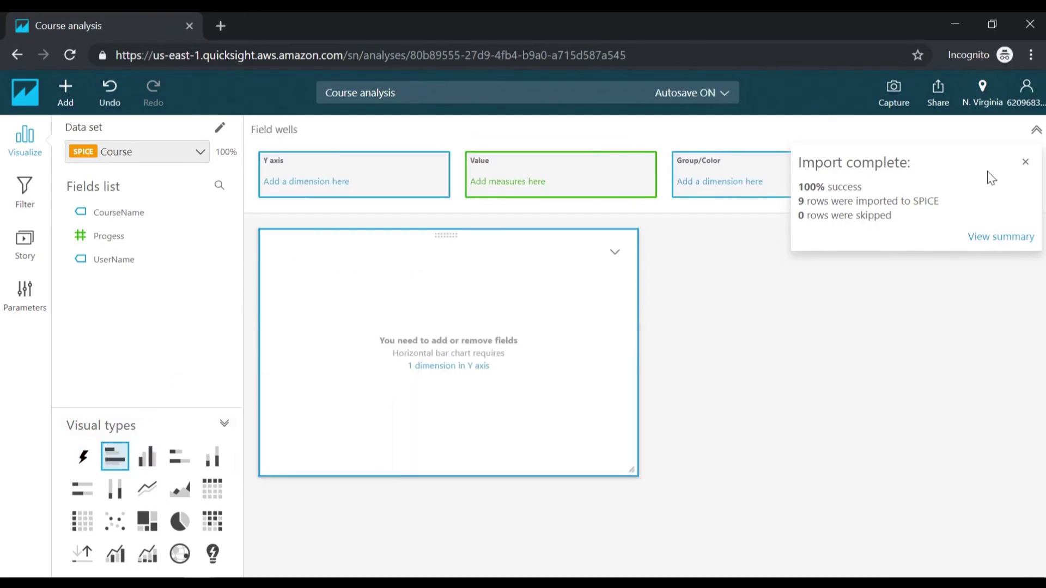
click(1025, 162)
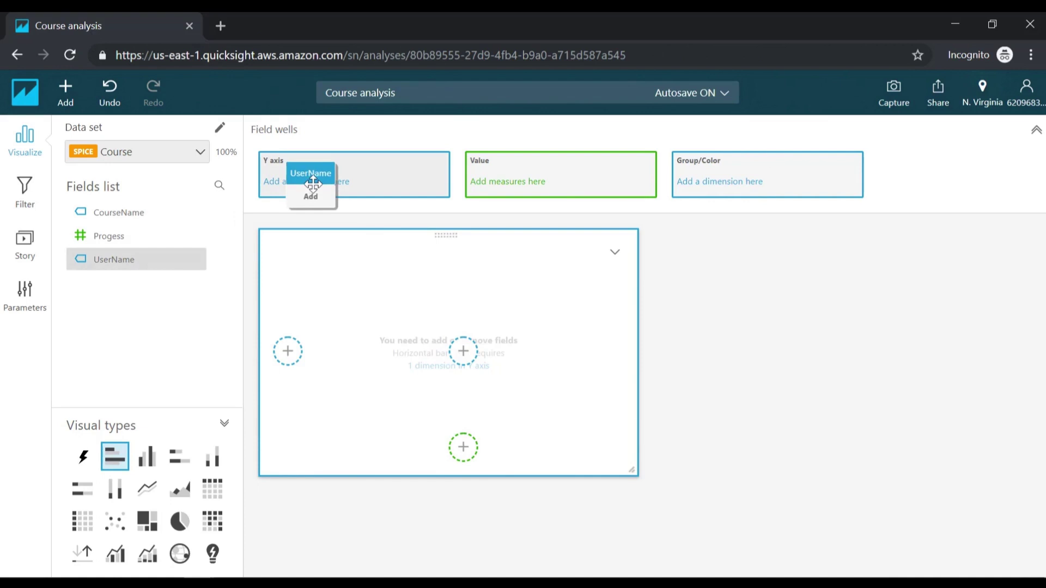
drag(313, 184, 310, 182)
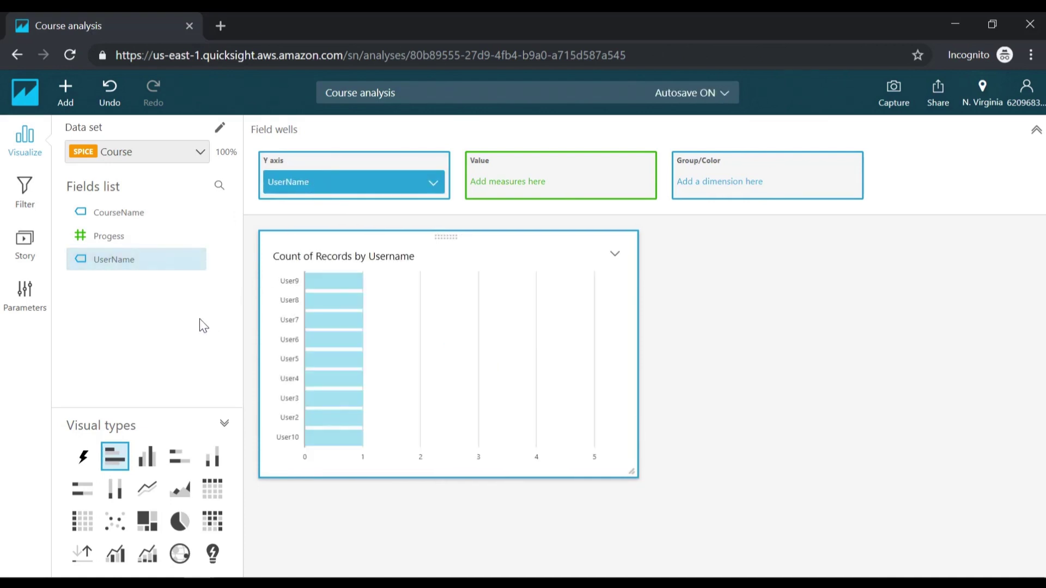
drag(113, 238, 529, 175)
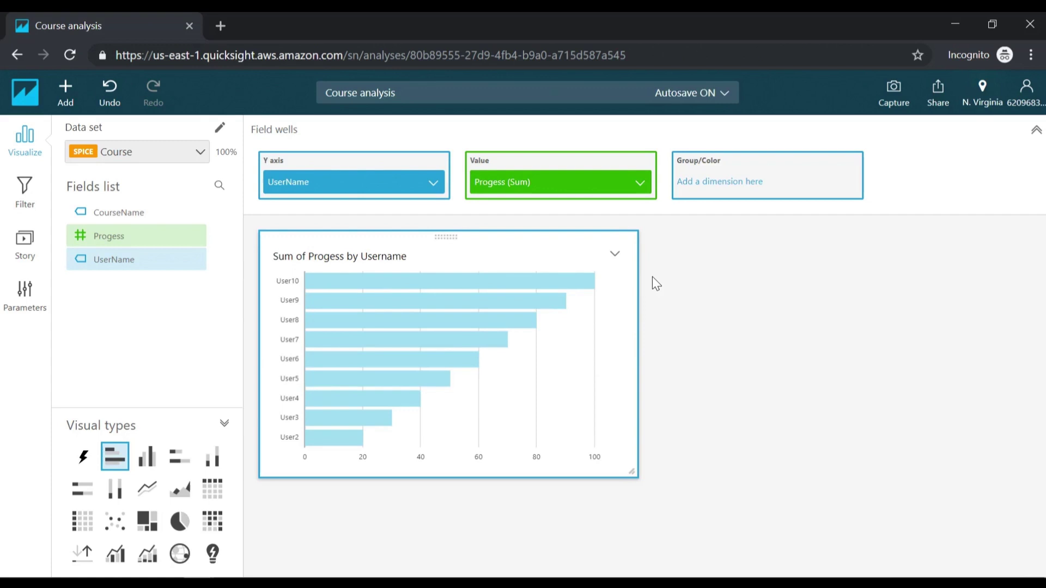
click(158, 460)
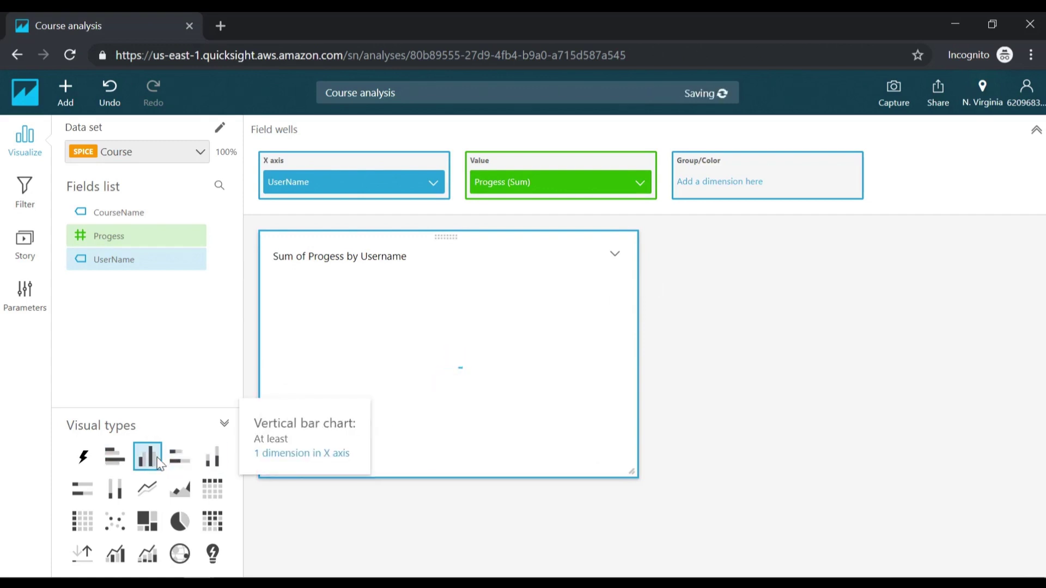